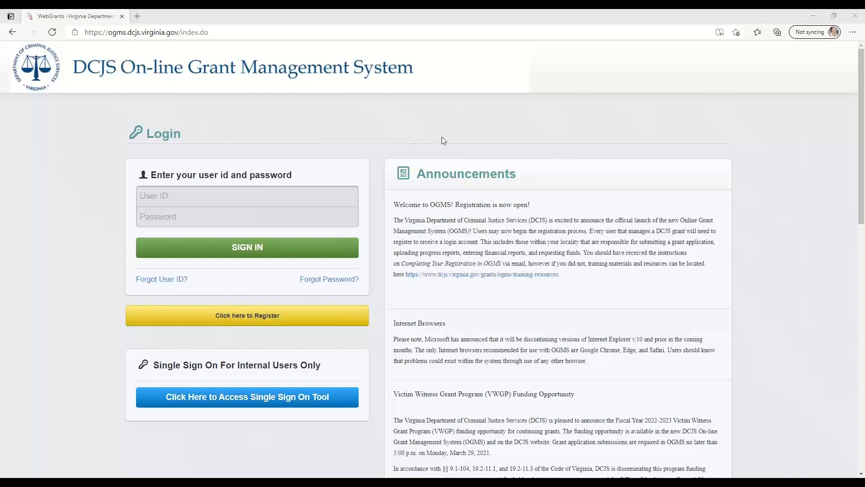
left_click_drag(518, 176, 422, 174)
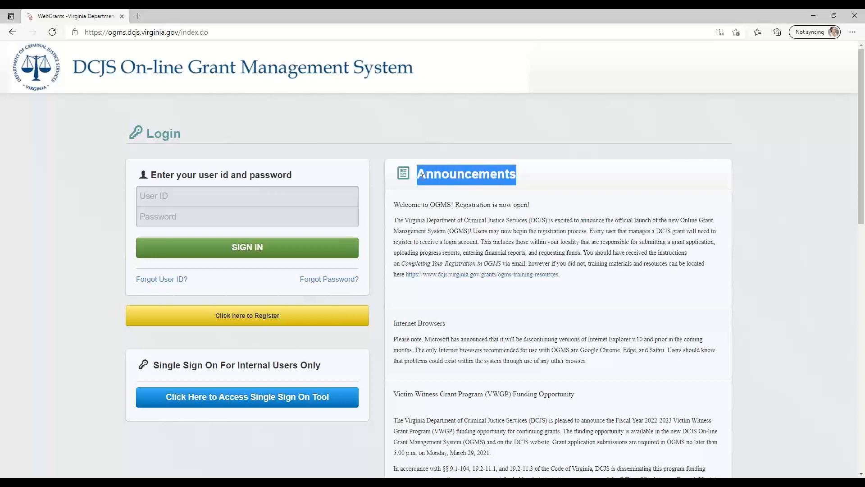
left_click(522, 177)
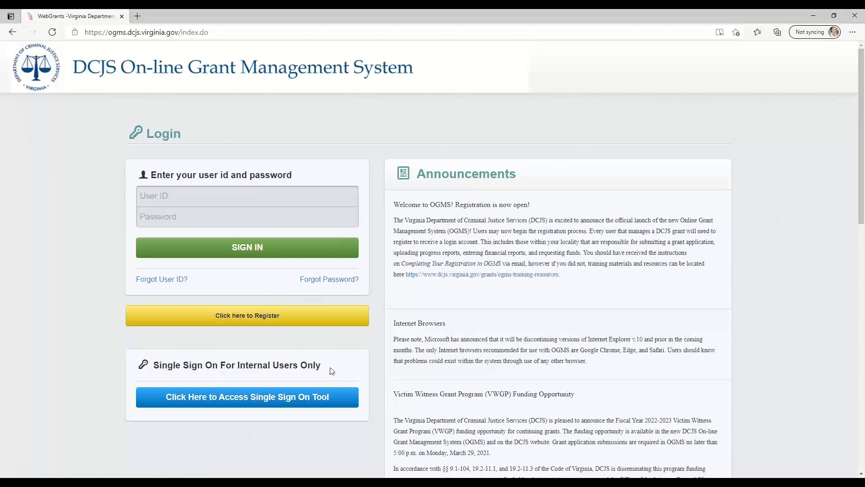
left_click_drag(321, 366, 238, 366)
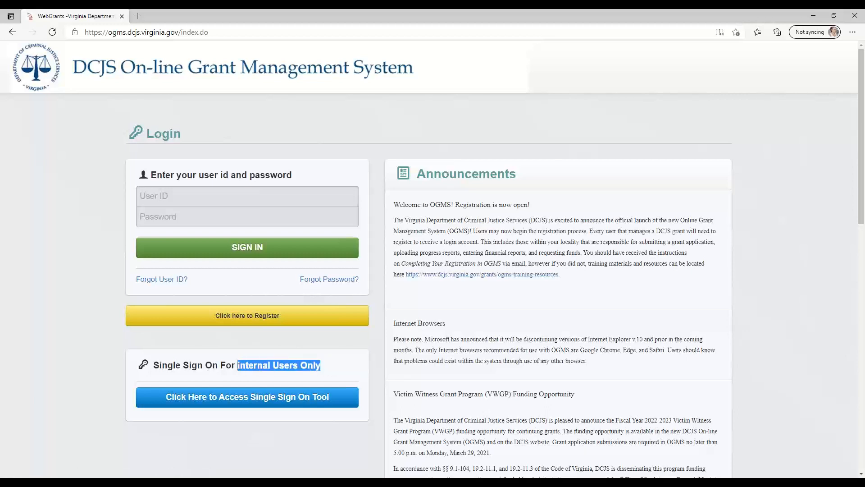
left_click(296, 366)
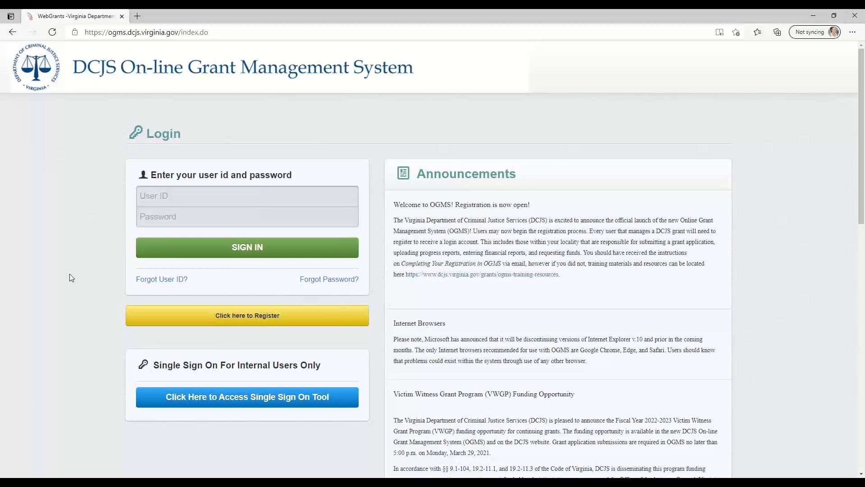
Open the registration form and fill in the contact name with the salutation Mrs., the first name and the last name
left_click(256, 319)
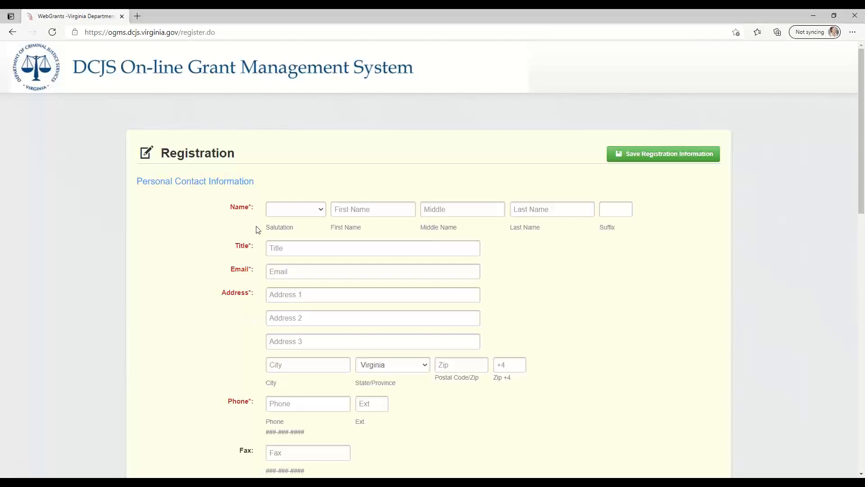
left_click(296, 215)
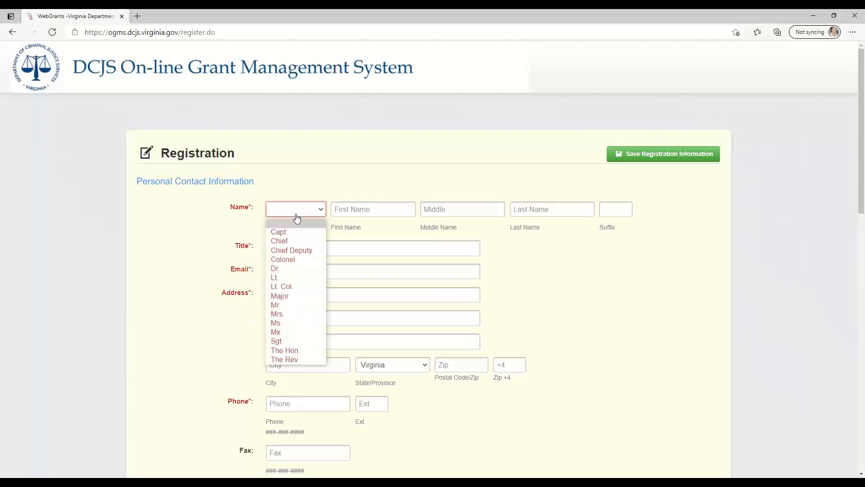
left_click(279, 313)
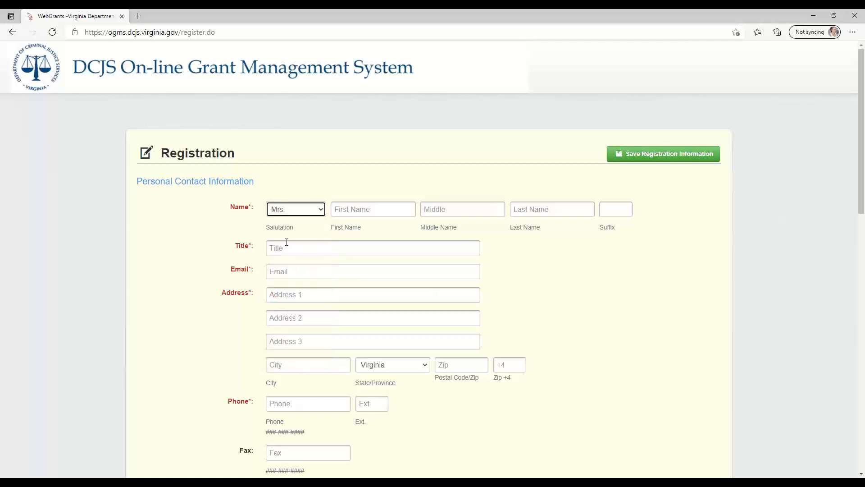
left_click(345, 212)
type("Ca")
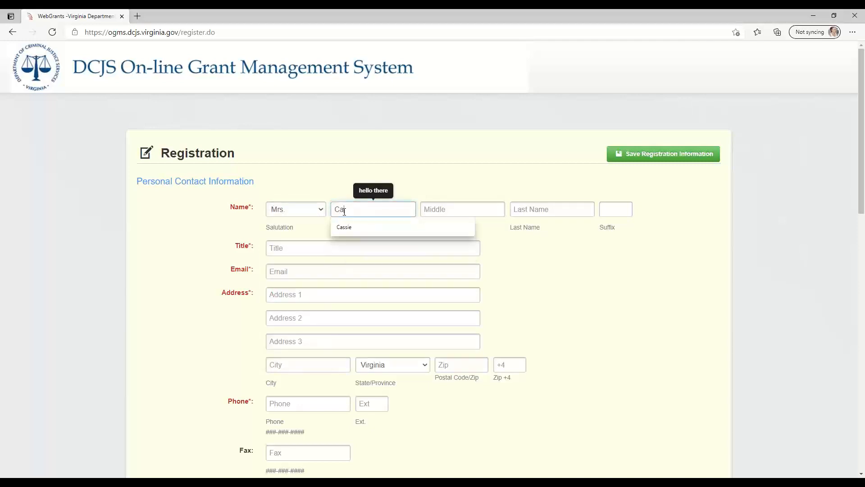
key("Down")
key("Return")
key("Tab")
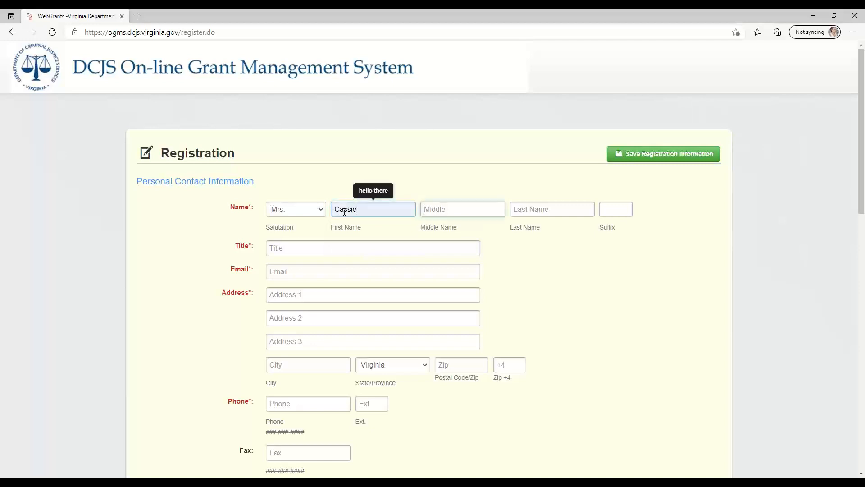
key("Tab")
type("Neer")
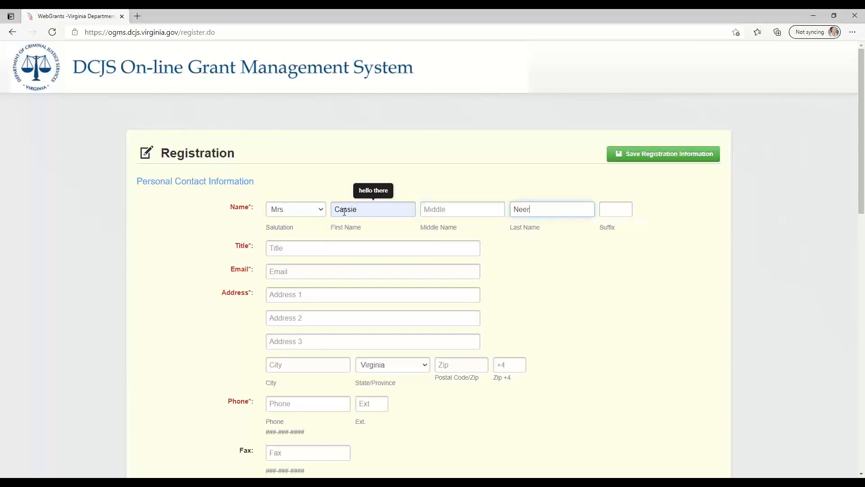
key("Tab")
key("Tab")
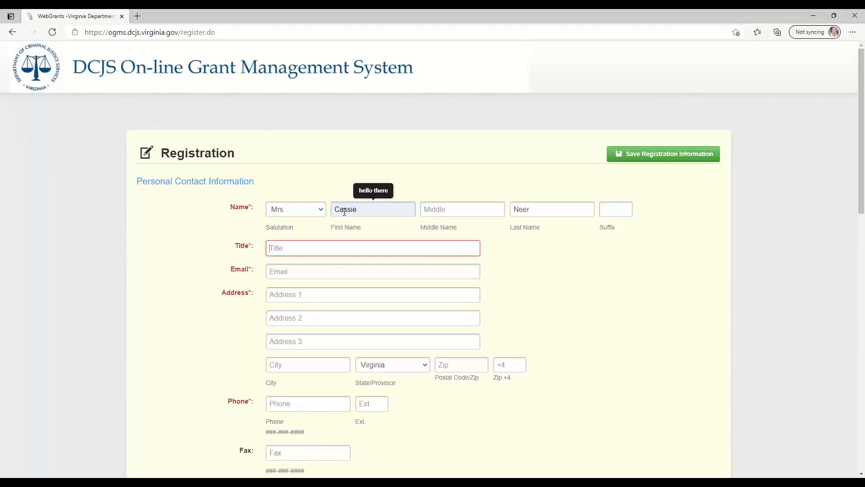
Enter Training as the contact's title and fill in the contact's e-mail address
type("Training")
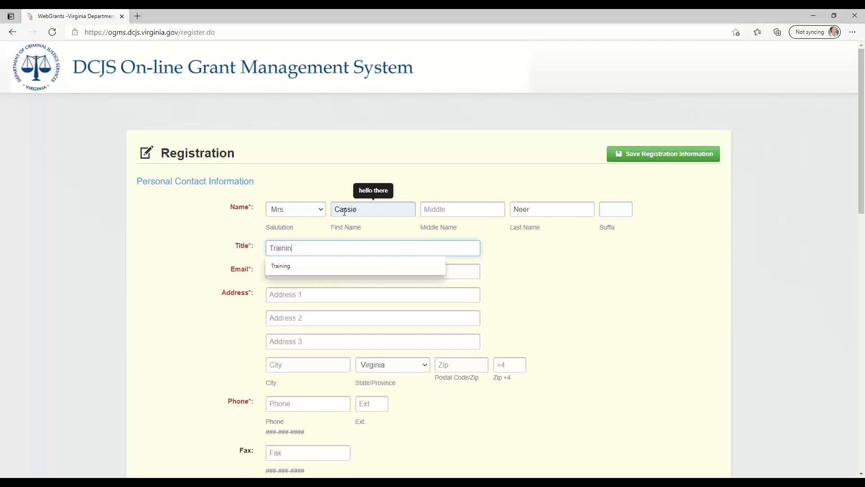
key("Tab")
type("a")
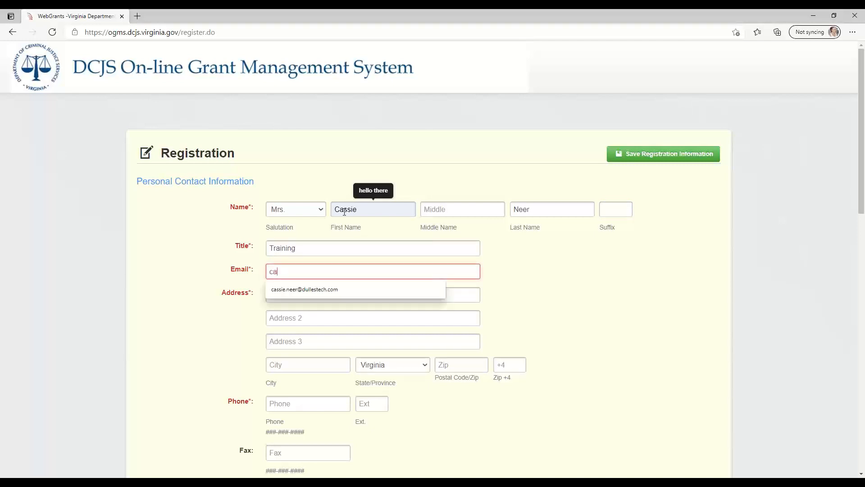
type("ssie")
key("Down")
key("Return")
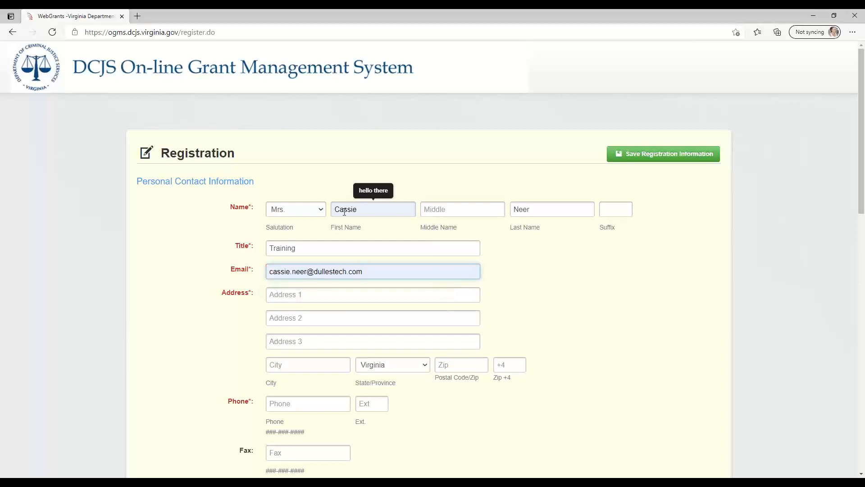
Fill in the contact's street address, city, postal code and phone number from the saved address suggestion
left_click(333, 293)
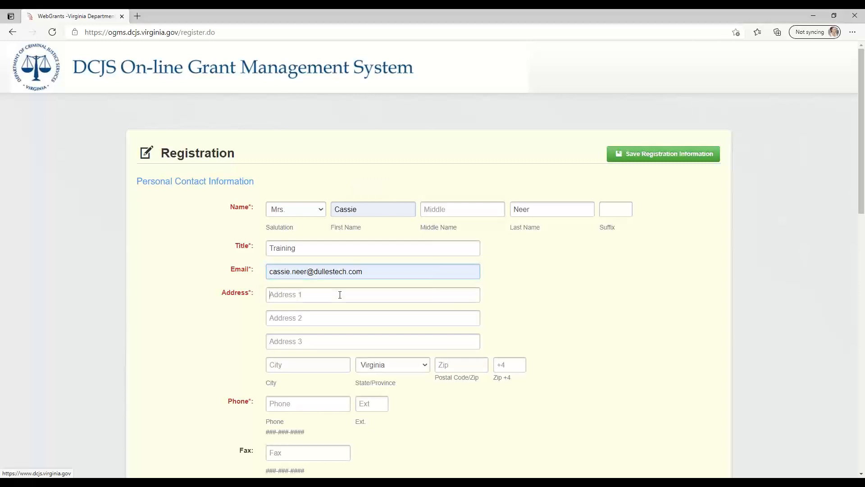
left_click(335, 316)
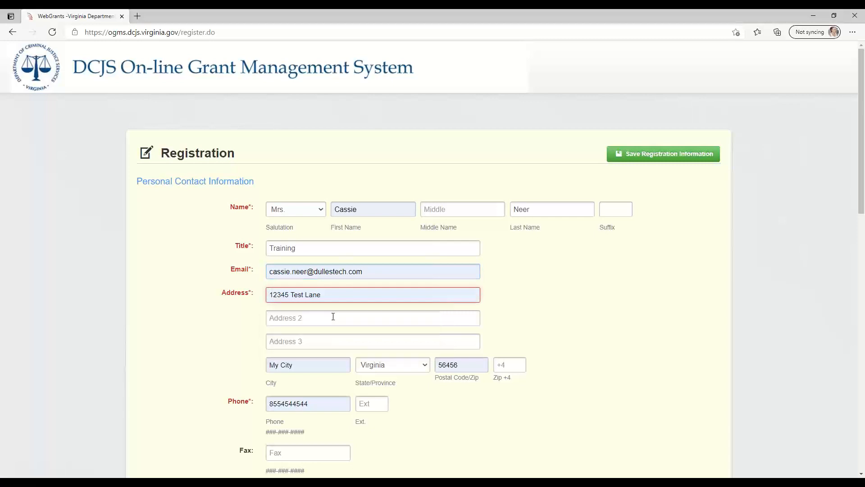
scroll(370, 256, "up", 7)
scroll(370, 256, "up", 1)
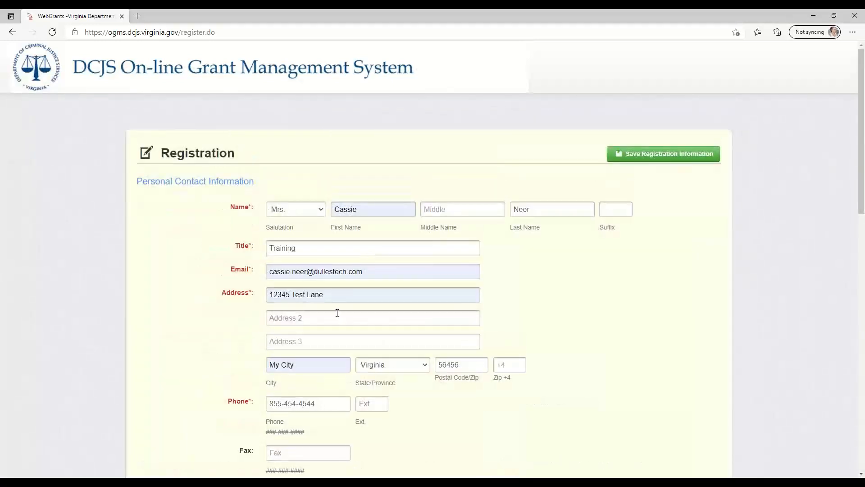
left_click(380, 270)
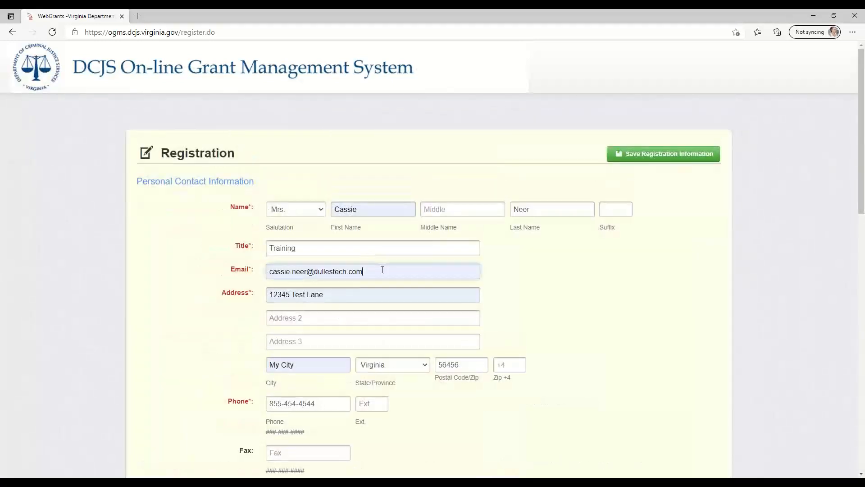
left_click(516, 89)
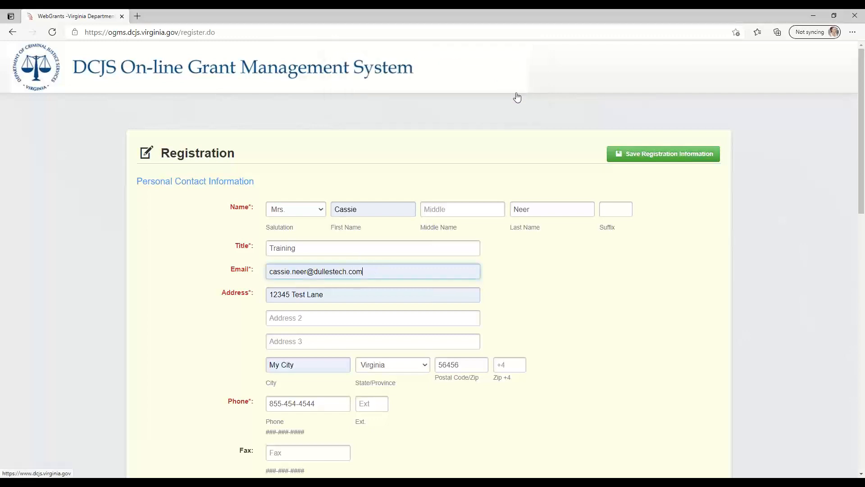
left_click_drag(229, 272, 258, 275)
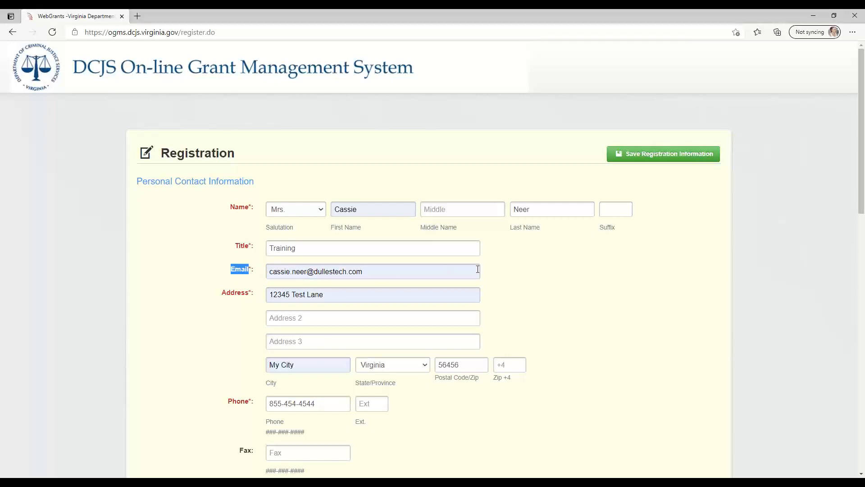
left_click(495, 273)
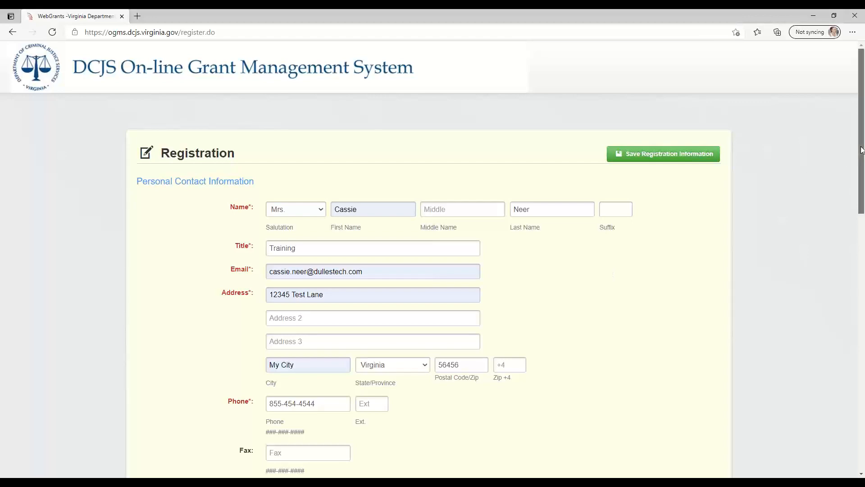
Set the program area of interest to TRAIN - Training Program and choose Yes for copying personal information to the organization
left_click_drag(862, 150, 860, 180)
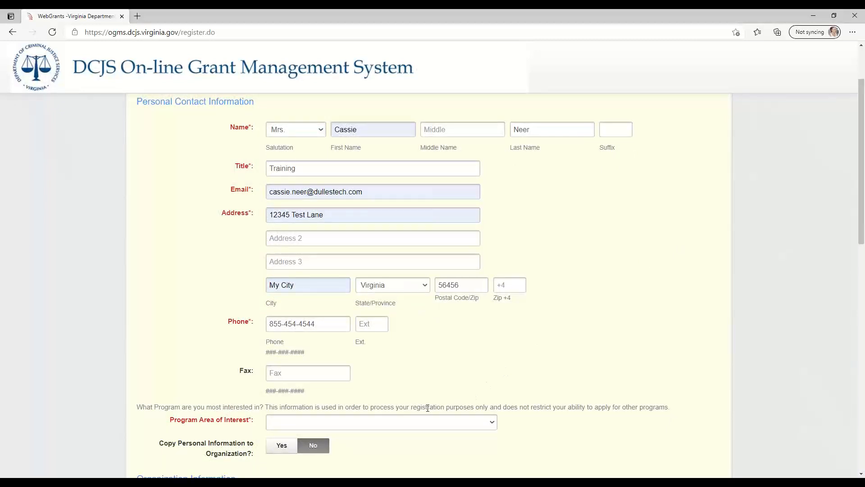
left_click(279, 421)
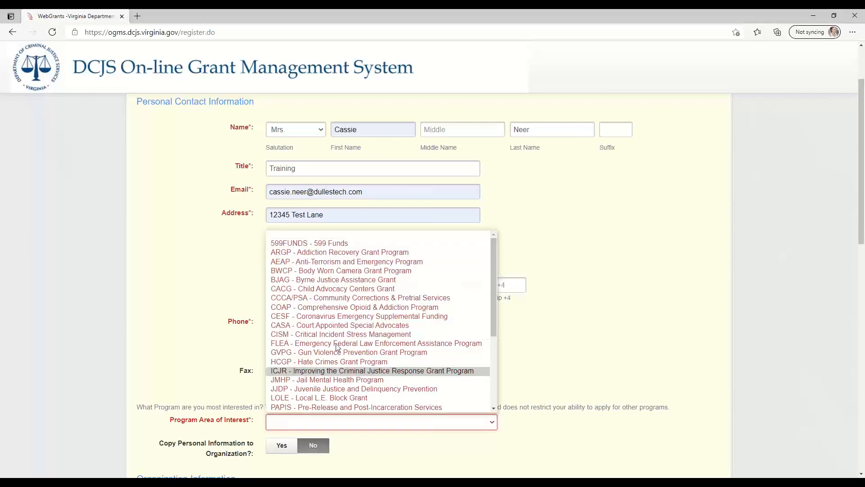
scroll(349, 326, "down", 3)
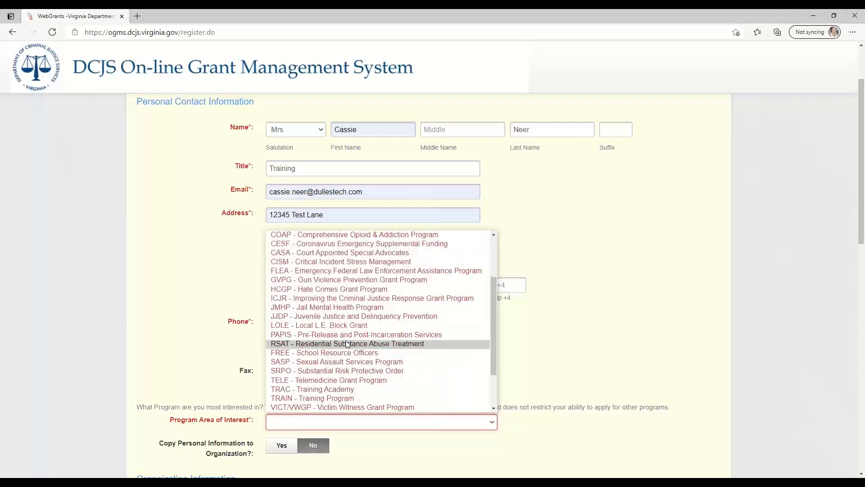
left_click(333, 399)
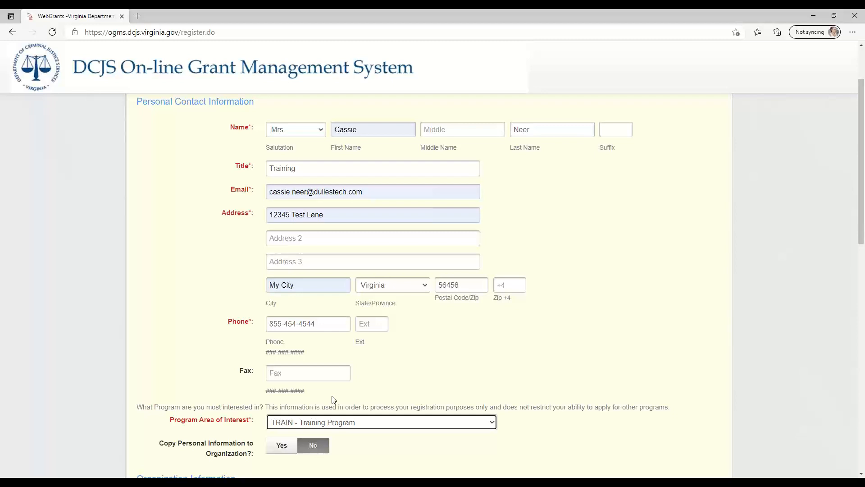
left_click(283, 447)
Clear the prefilled organization name in the organization information and enter the federal ID number
scroll(446, 441, "down", 4)
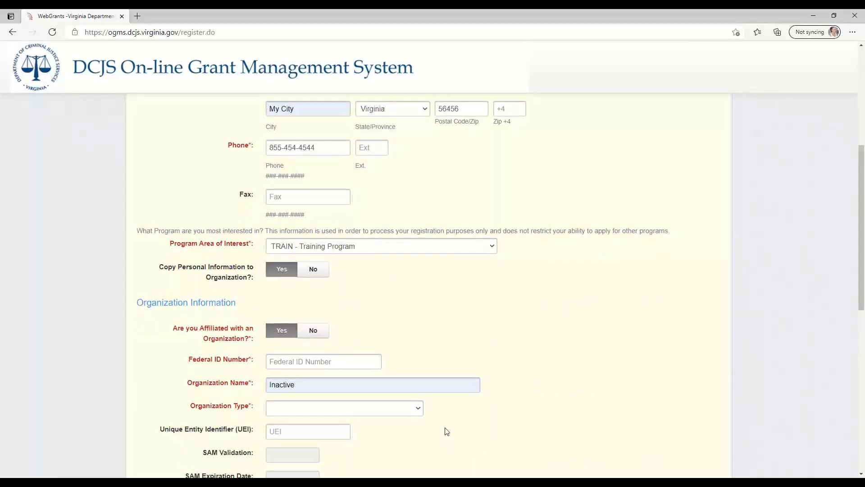
scroll(445, 432, "down", 4)
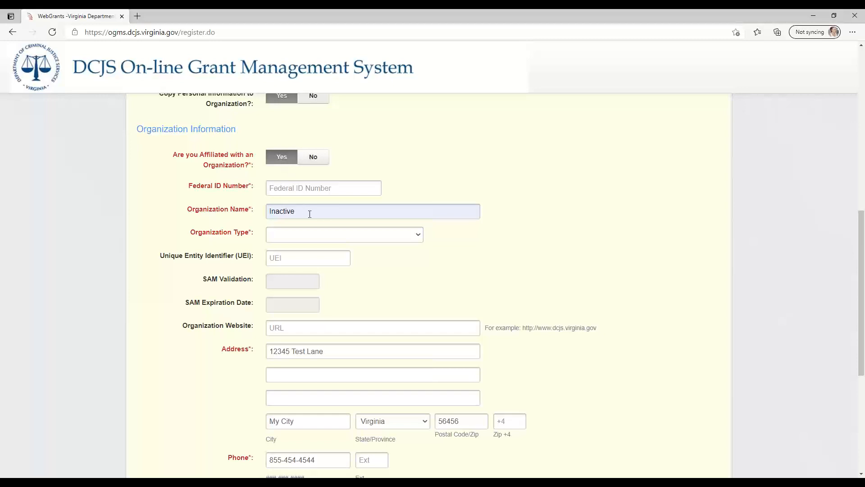
double_click(309, 214)
key("BackSpace")
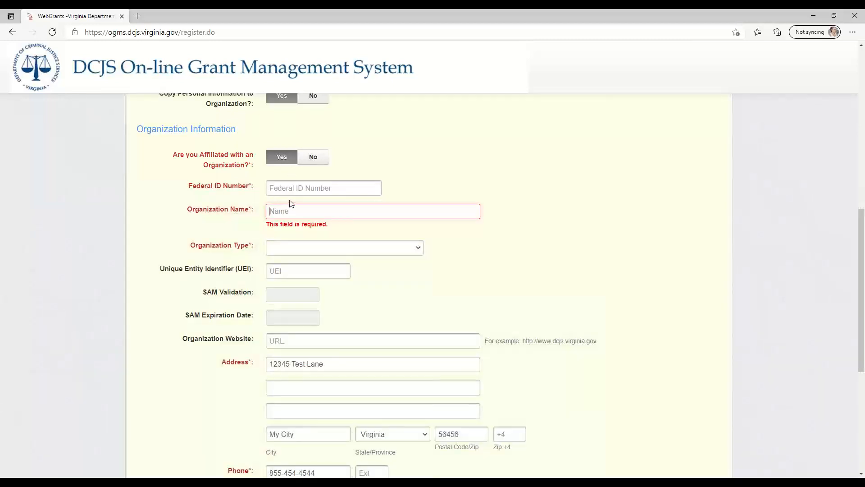
left_click(290, 194)
left_click(290, 193)
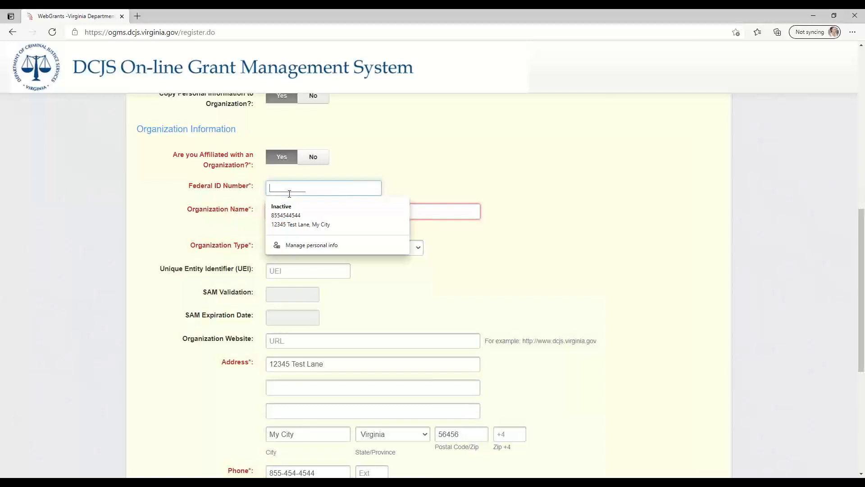
key("Tab")
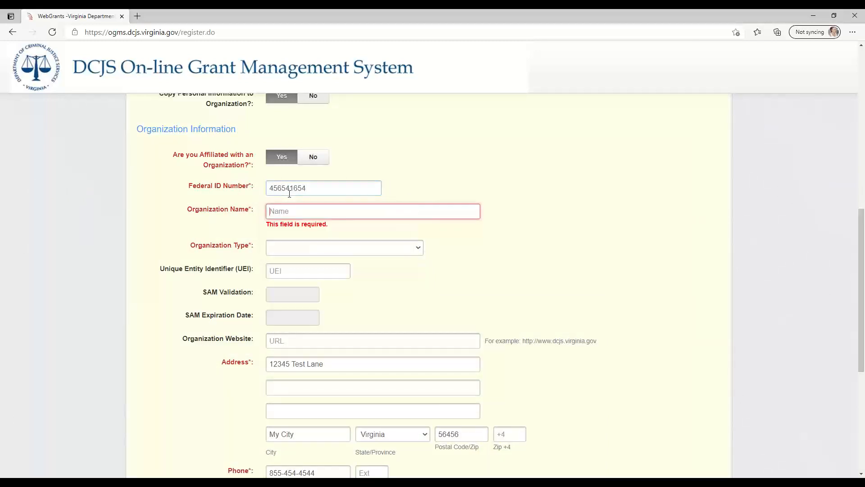
Set the organization name to Training Organization and the organization type to K-12 Education
type("Tra")
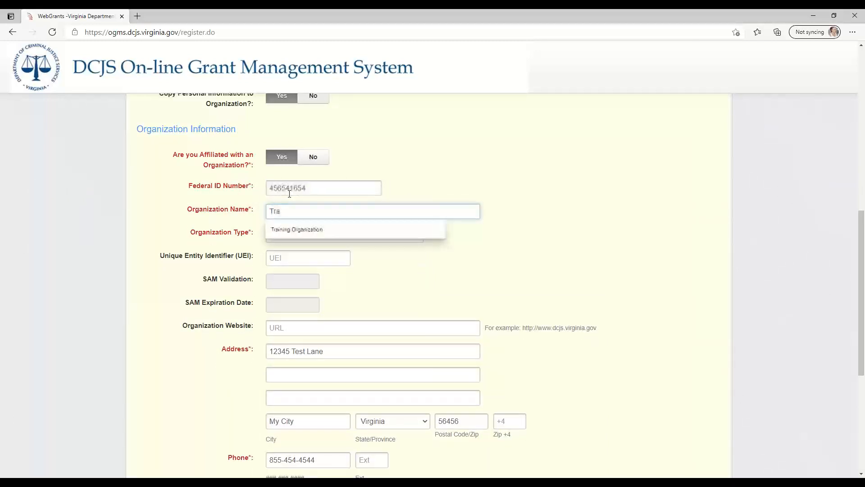
key("Down")
key("Return")
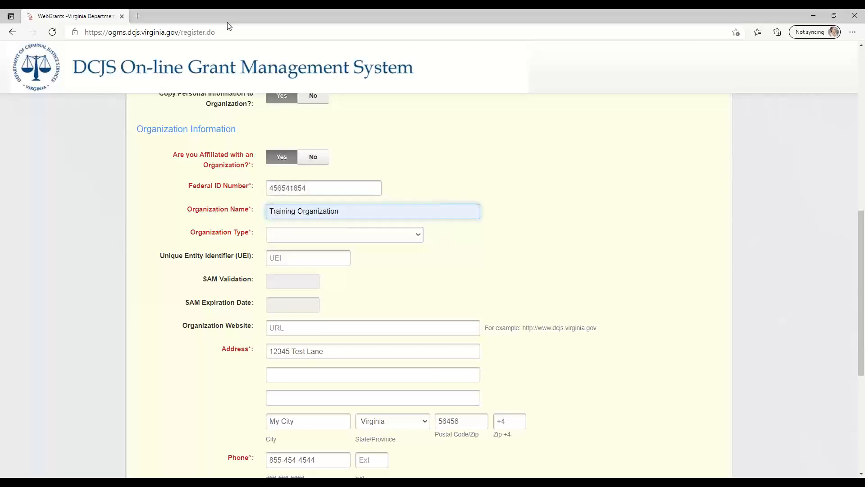
left_click(345, 238)
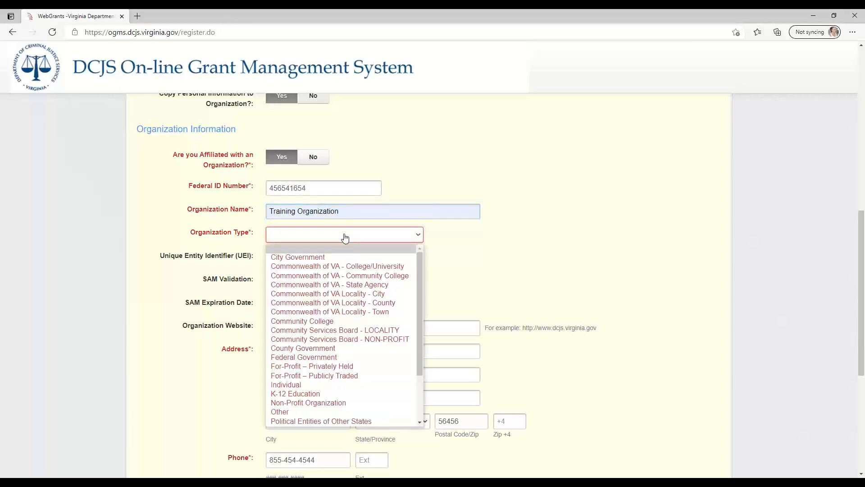
left_click(313, 394)
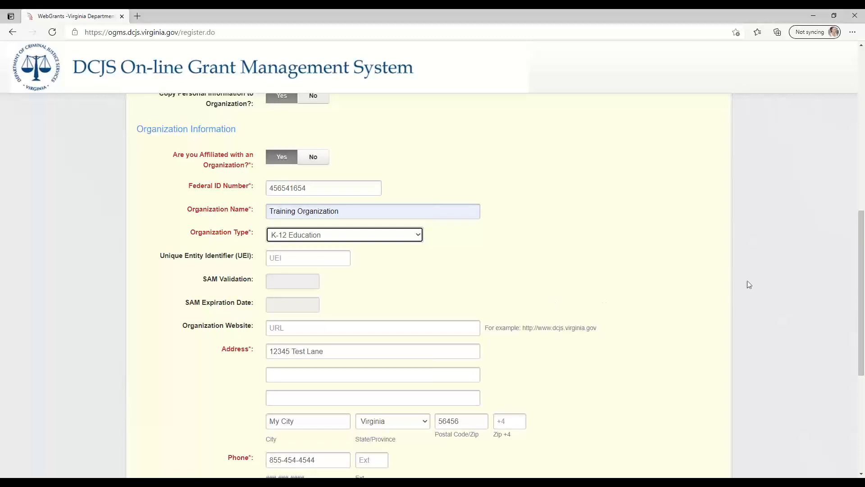
Enter the four-digit Zip +4 extension in the organization's address
scroll(861, 236, "down", 2)
left_click_drag(861, 236, 861, 291)
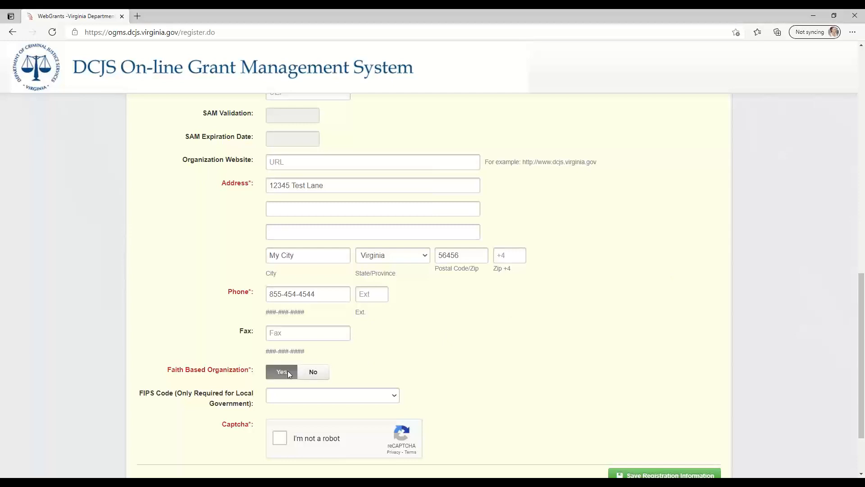
left_click(500, 256)
type("5454")
left_click(488, 309)
scroll(483, 412, "down", 2)
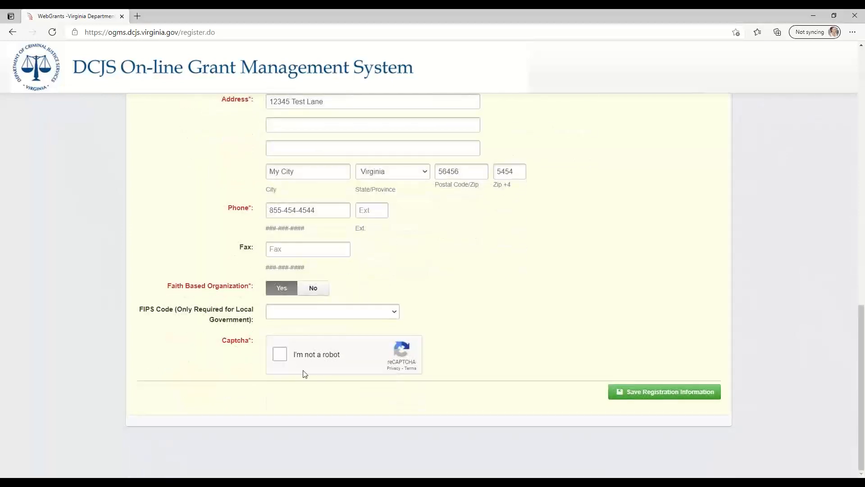
Start the captcha check and submit the image squares containing parts of the traffic lights
left_click(280, 354)
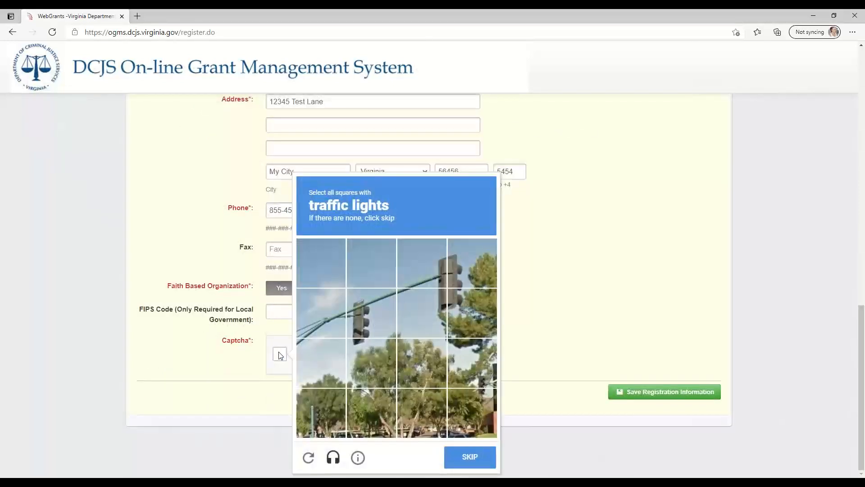
left_click(365, 317)
left_click(426, 303)
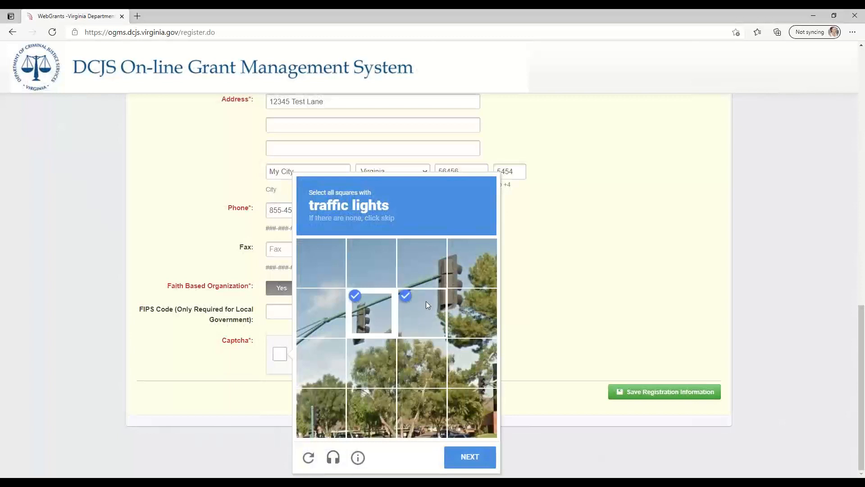
left_click(472, 271)
left_click(471, 311)
left_click(423, 269)
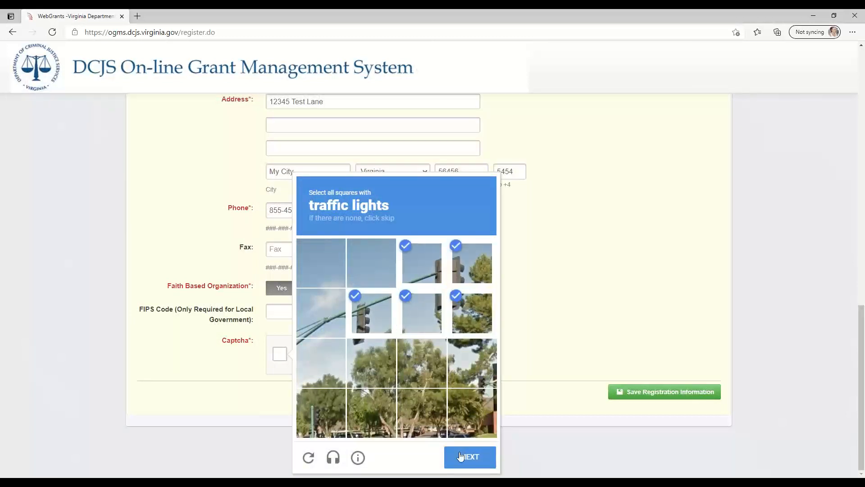
left_click(459, 455)
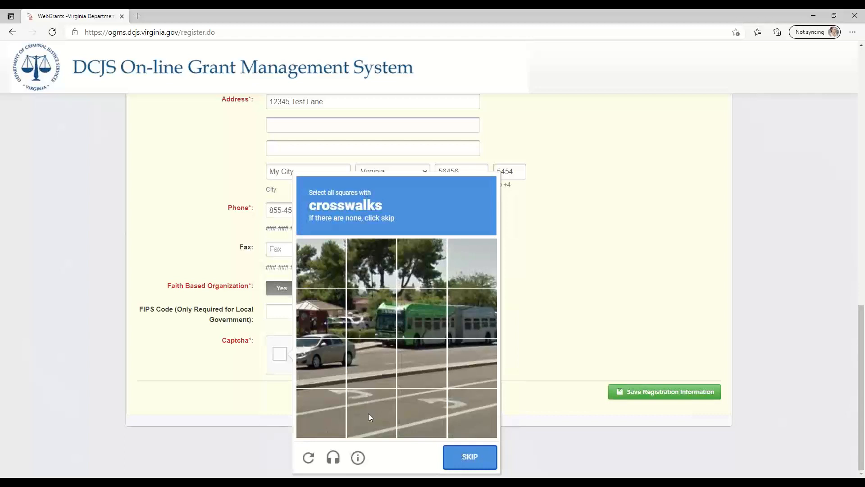
Complete the crosswalk captcha with the first three squares of the lowest row and save the registration information
left_click(369, 415)
left_click(321, 414)
left_click(415, 414)
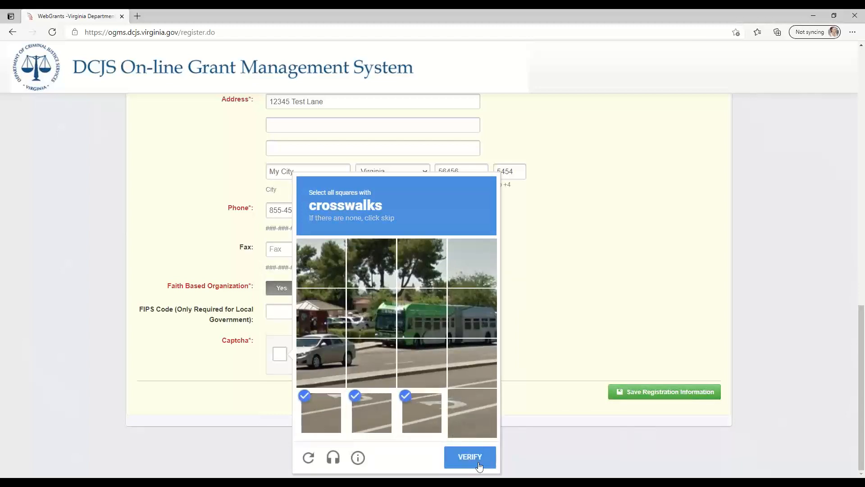
left_click(479, 465)
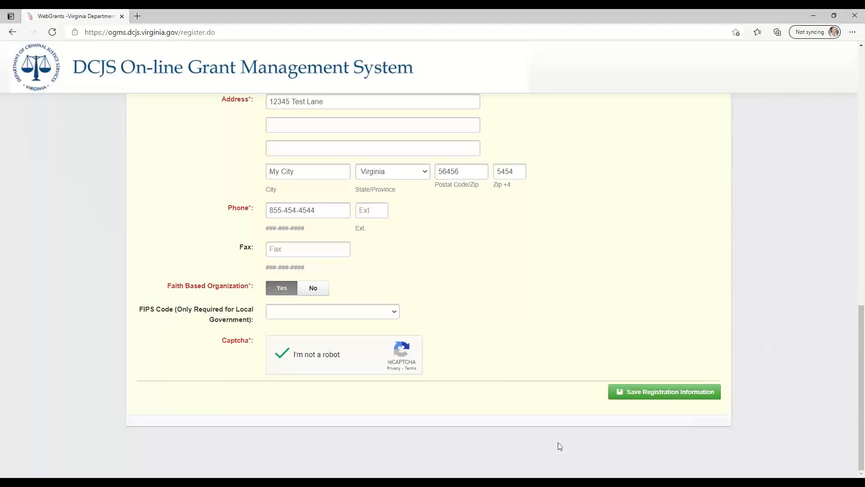
left_click(668, 396)
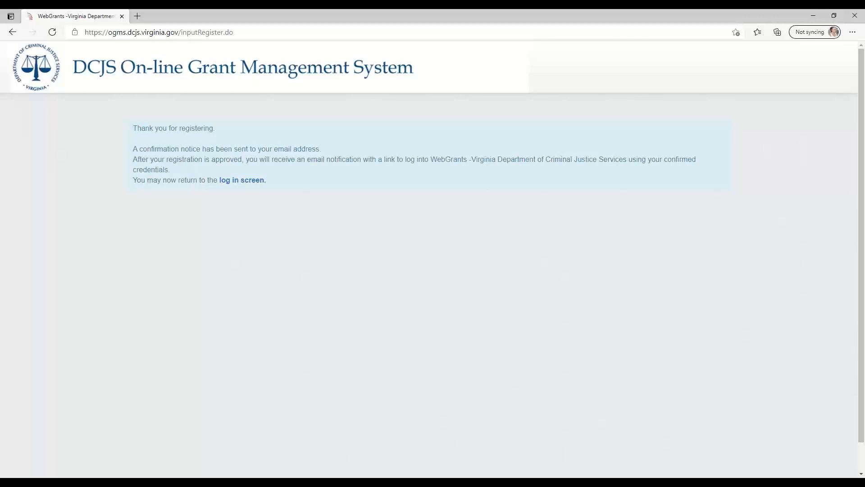
Switch to Outlook to read and close the New User Registration email, and return to the grant system's login screen
key("alt+Tab")
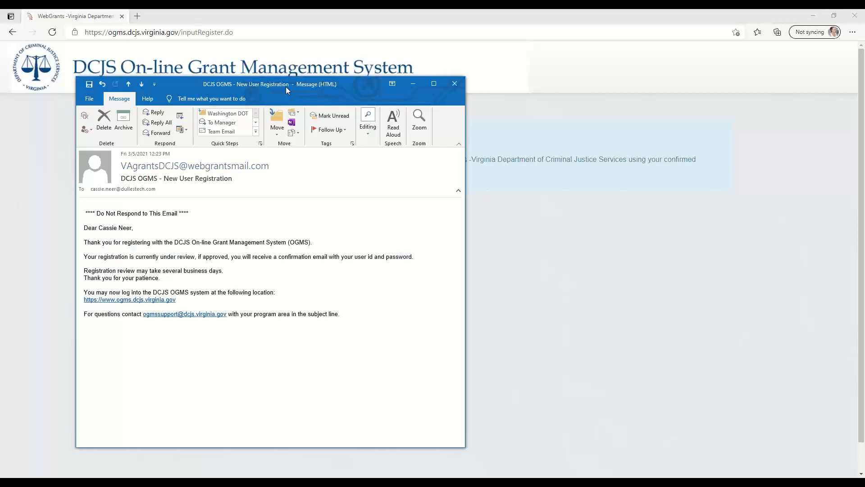
left_click_drag(285, 87, 331, 83)
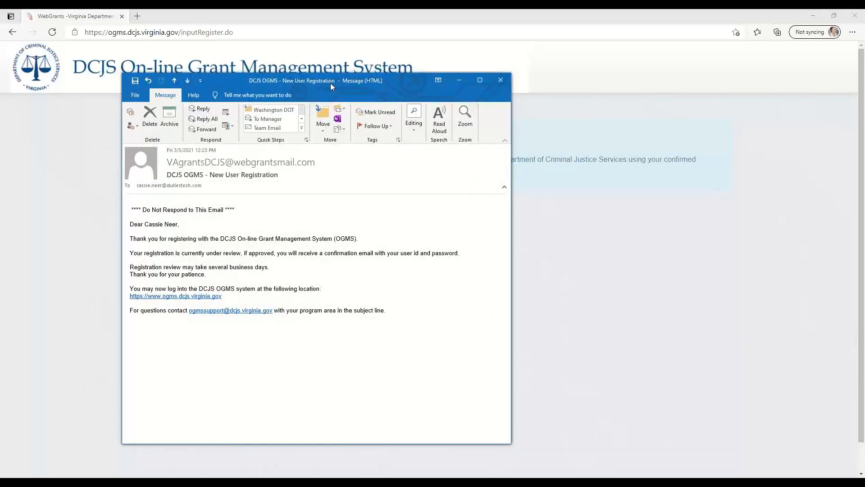
left_click(504, 83)
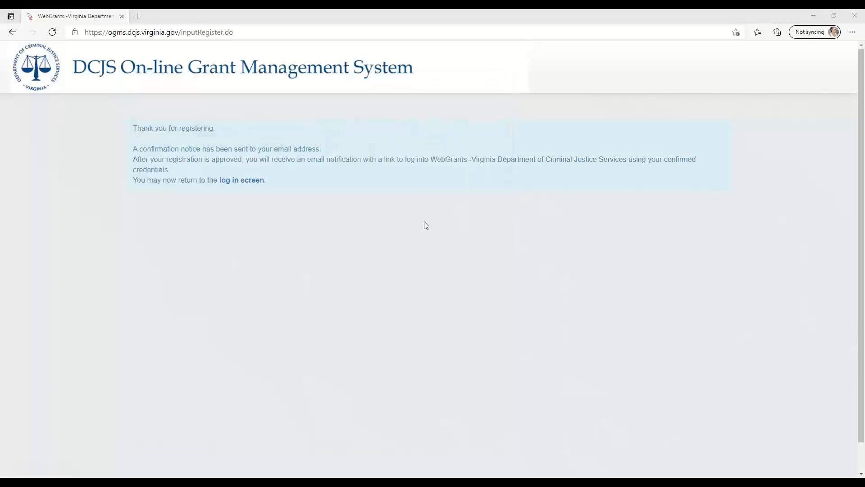
left_click(237, 182)
left_click(238, 181)
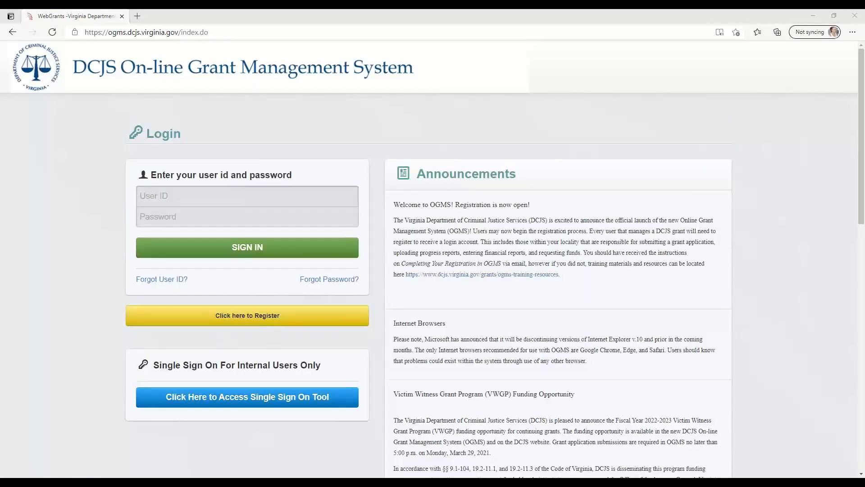
Read the two Approved Registration emails in Outlook for the user ID and the temporary password, closing each one
key("alt+Tab")
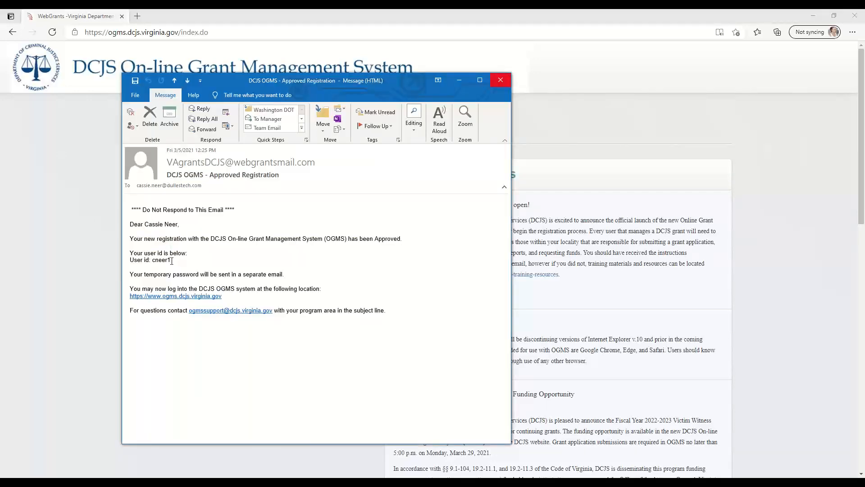
left_click(503, 83)
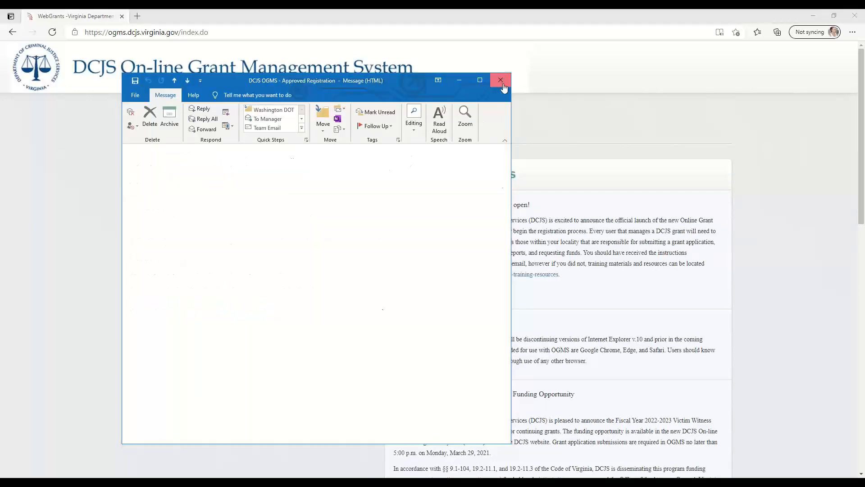
key("alt+Tab")
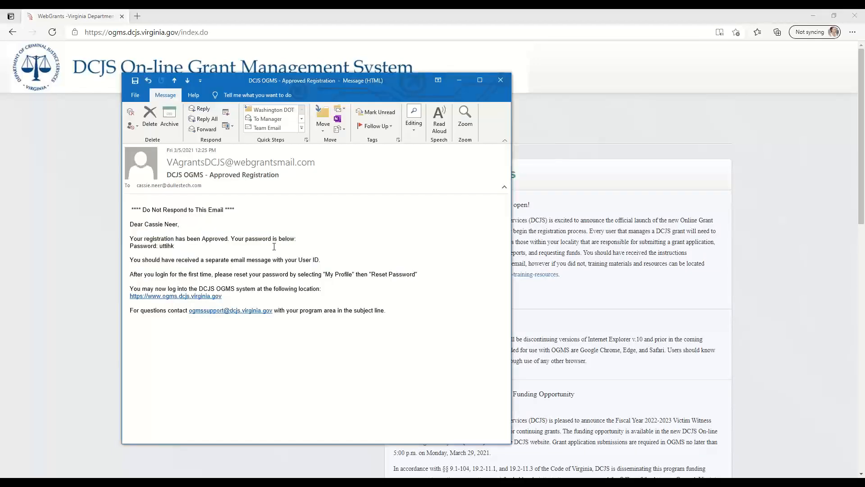
left_click(500, 80)
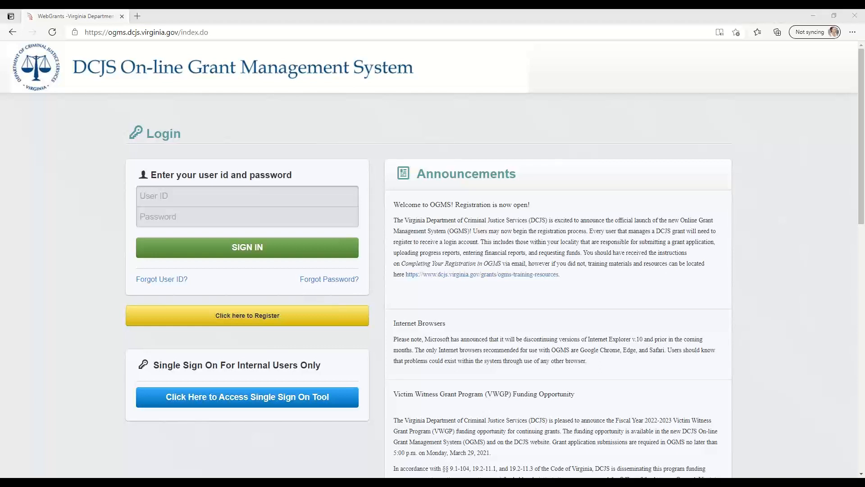
Sign in with the assigned user ID and temporary password, and dismiss the browser's offer to save the password
left_click(174, 191)
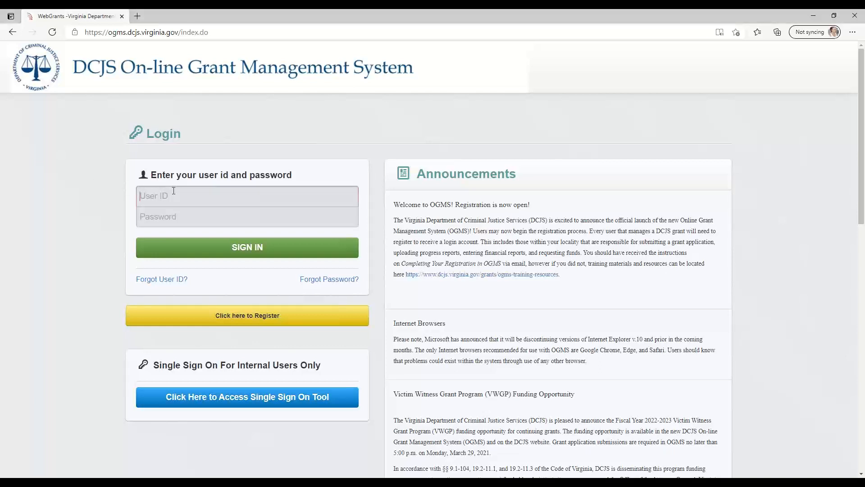
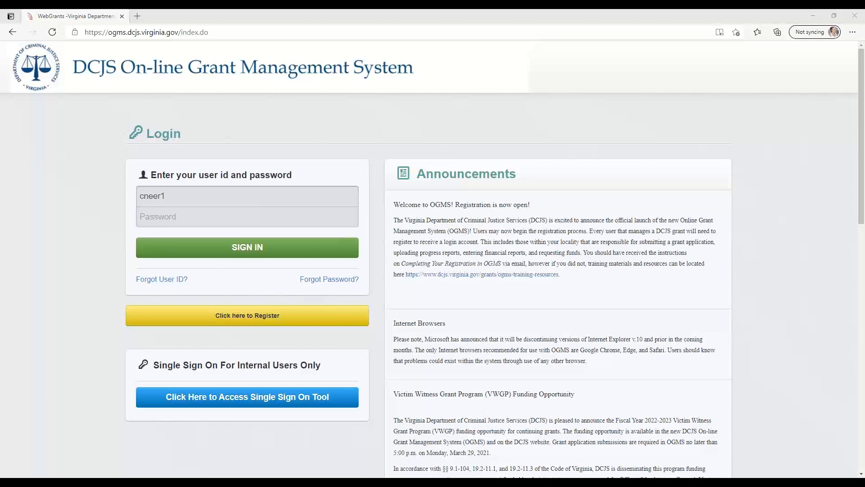
left_click(156, 220)
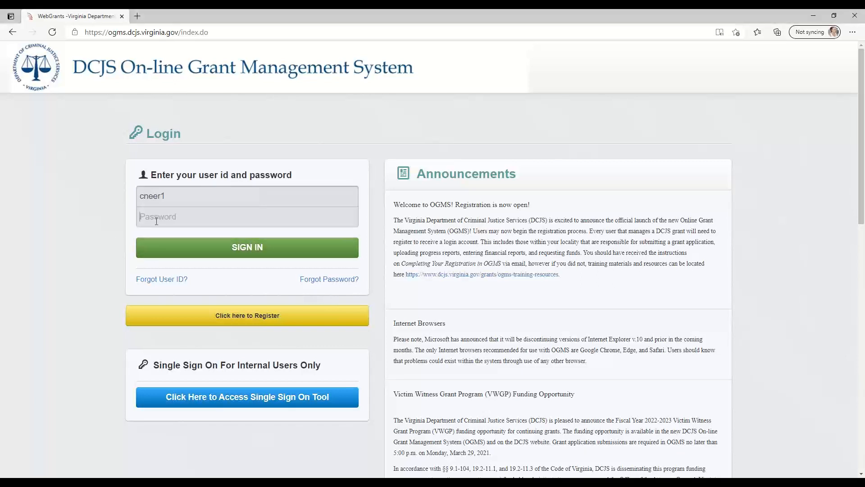
type("••••••")
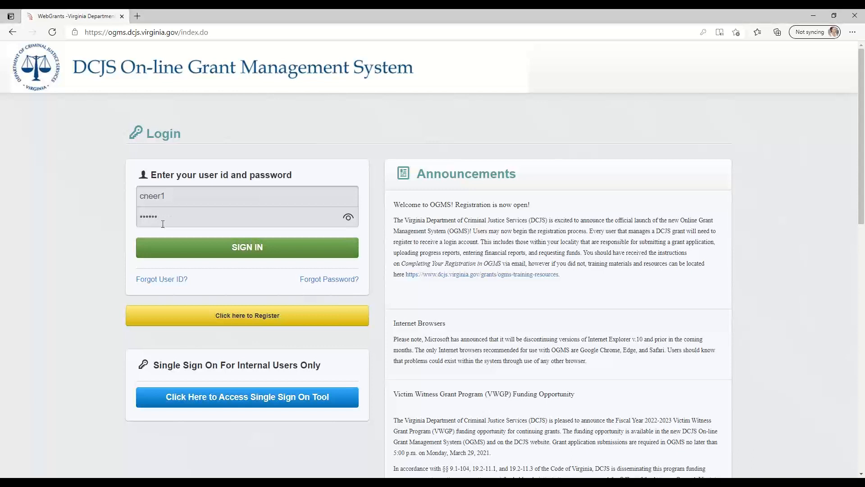
left_click(173, 249)
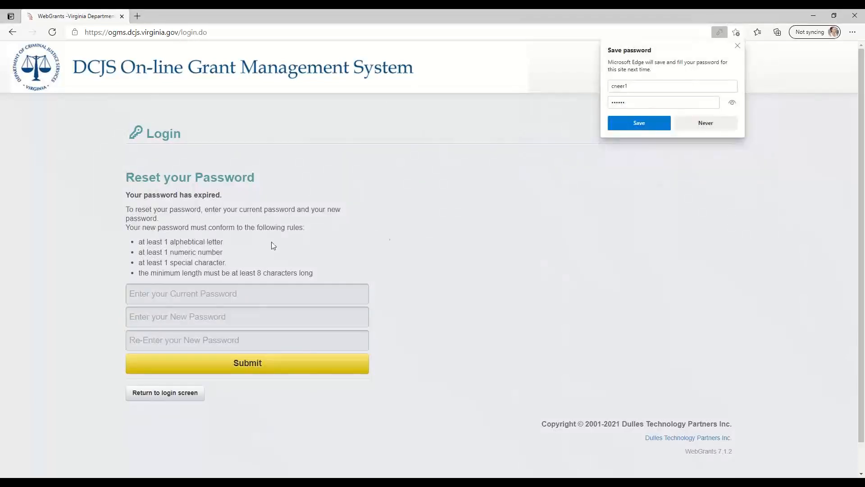
left_click(738, 46)
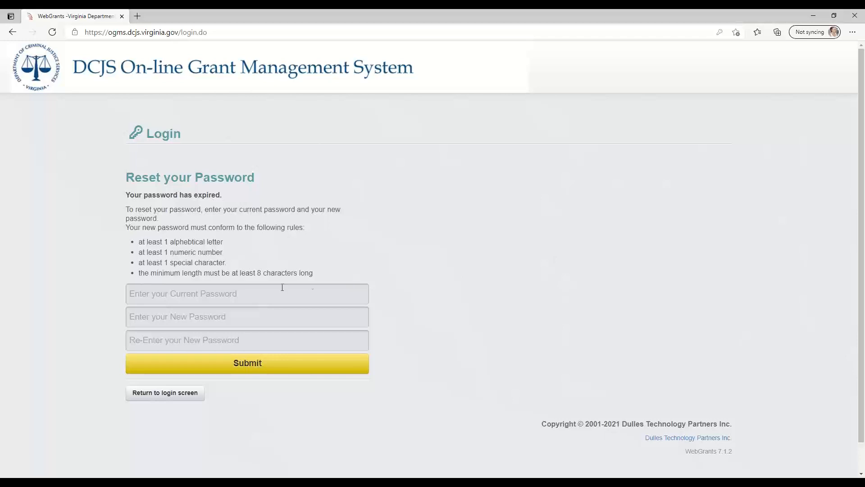
Reset the expired password by submitting the current password and the new password twice, and dismiss the browser's save offer
left_click(266, 287)
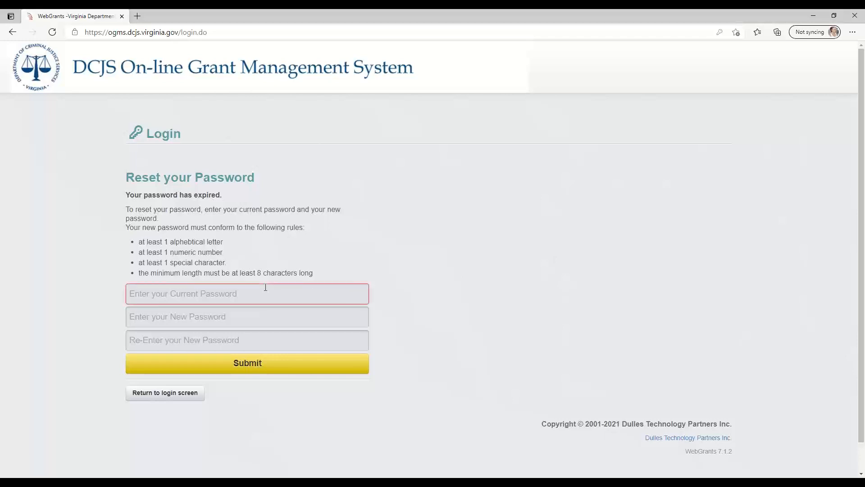
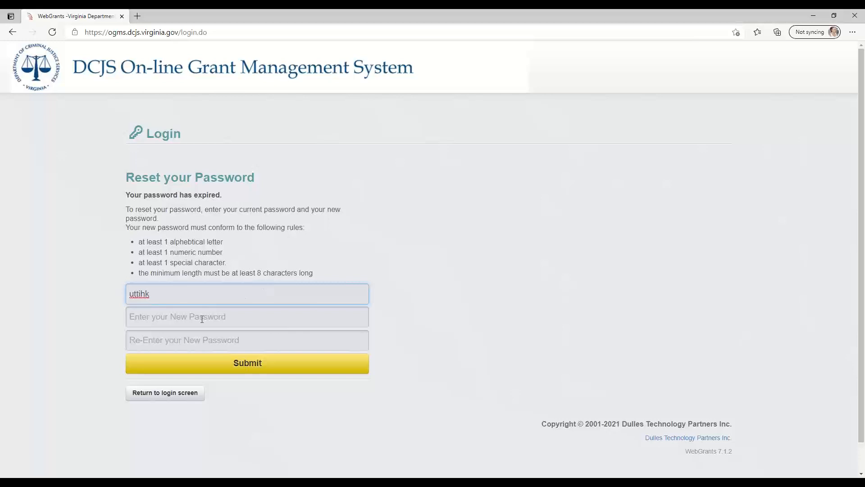
left_click(202, 320)
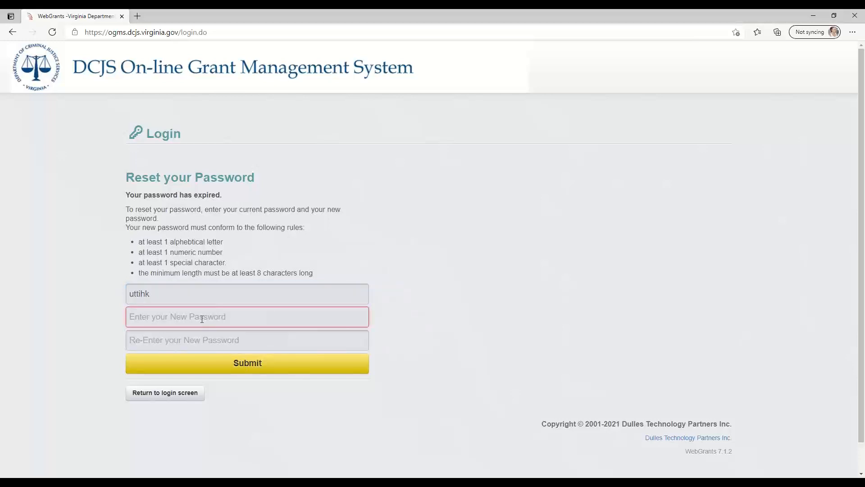
type("*")
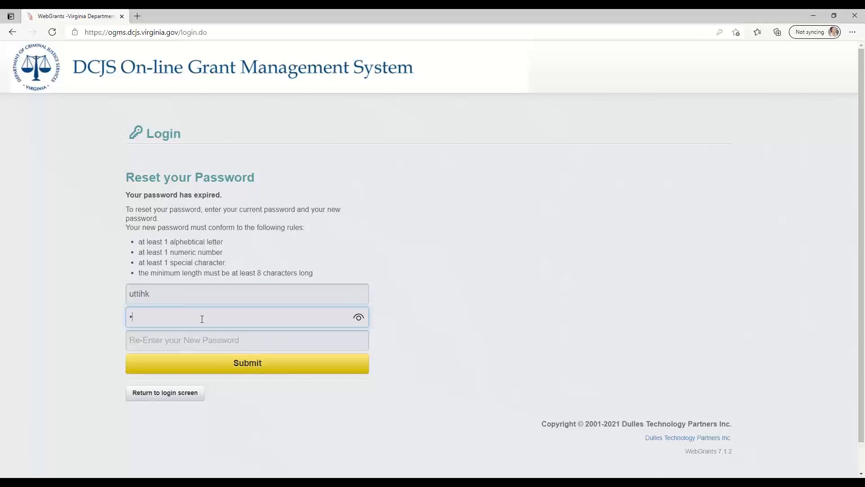
type("*******")
key("Tab")
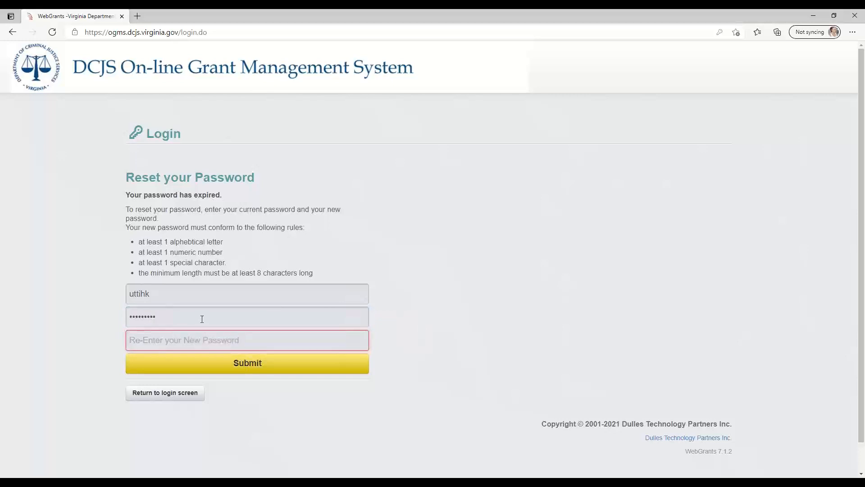
type("*********")
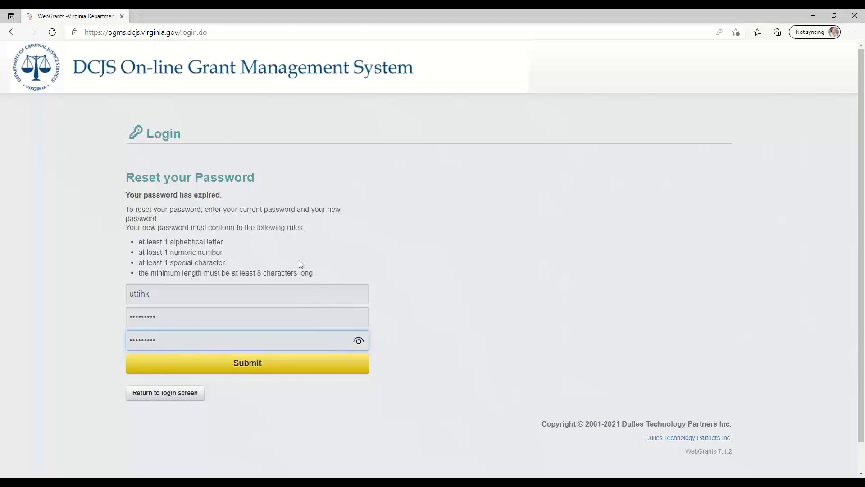
left_click(239, 370)
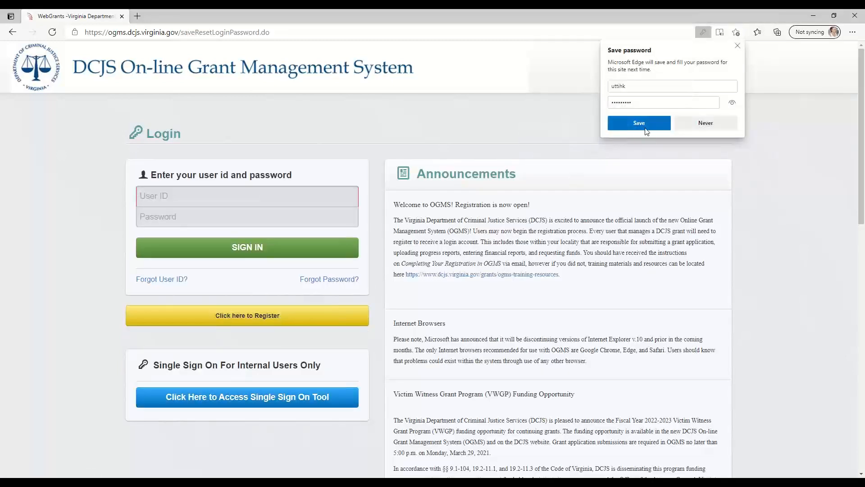
left_click(738, 46)
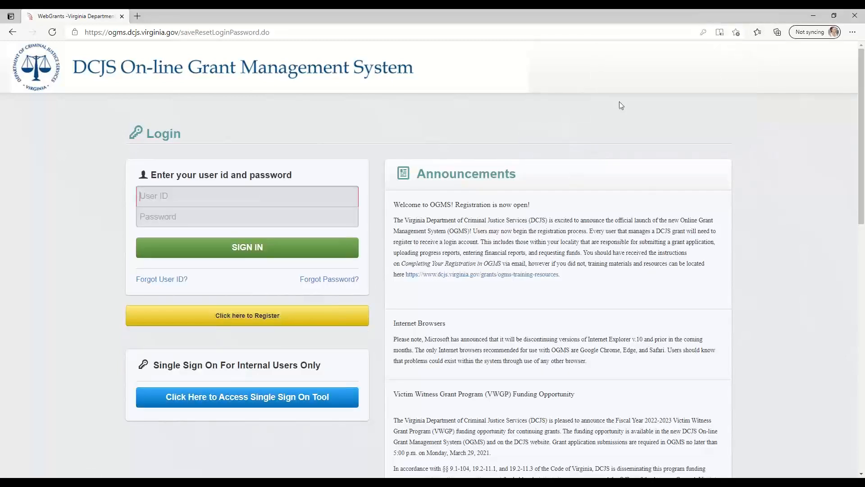
Sign in with the user ID and the new password, and save the login in the browser
left_click(166, 198)
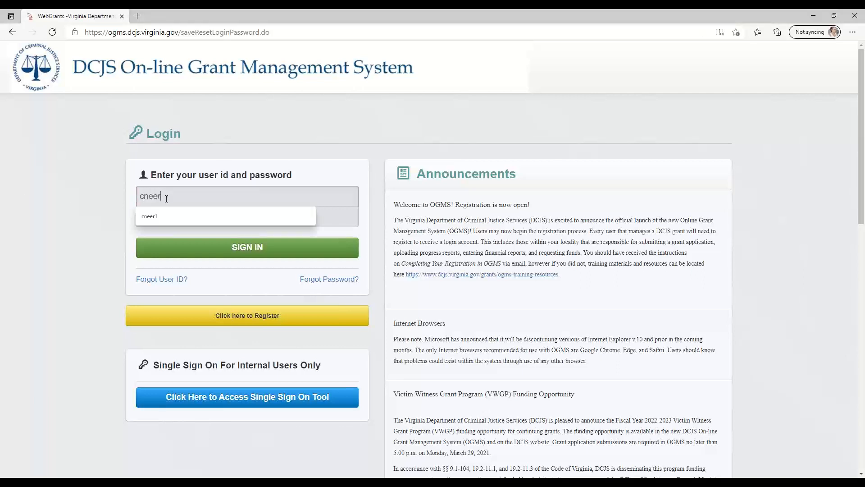
key("Tab")
type("•••••••")
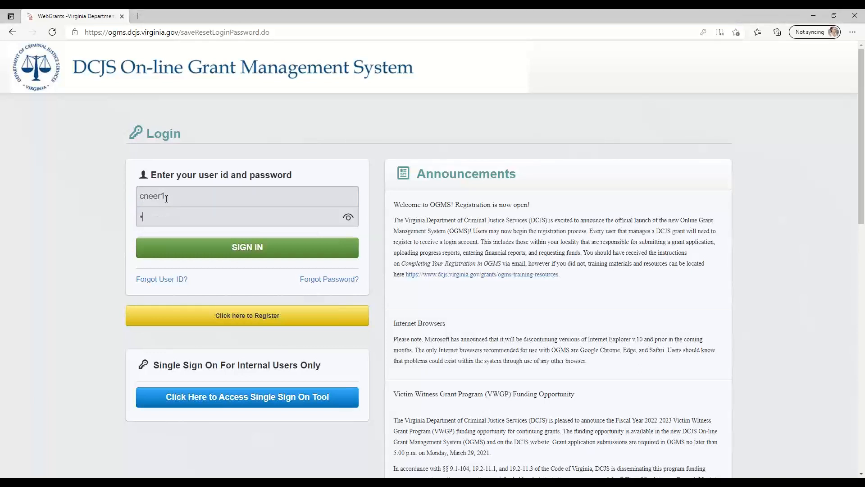
type("•")
left_click(193, 257)
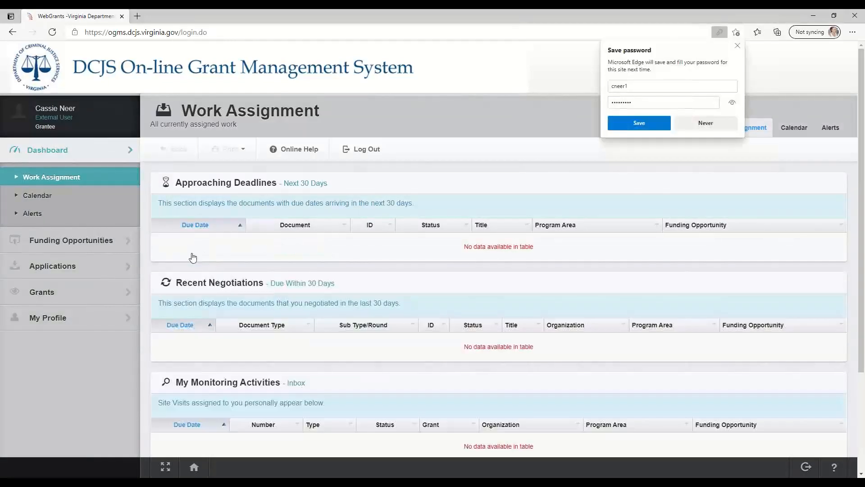
left_click(646, 124)
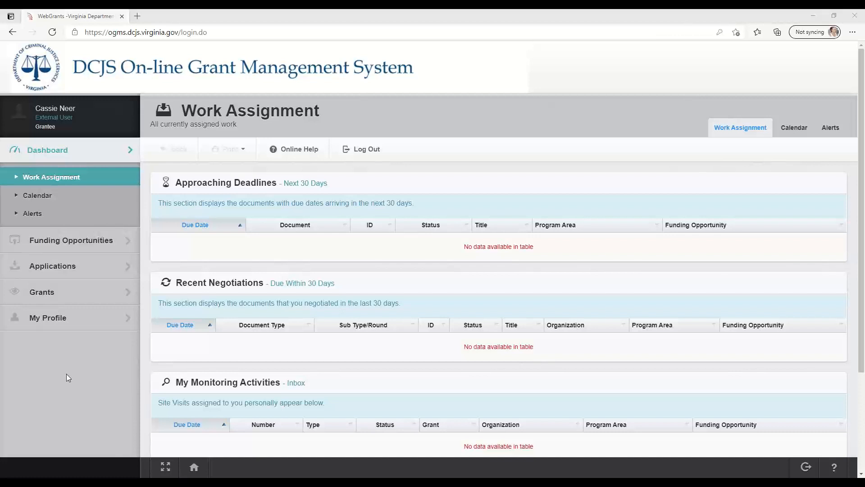
Log out of the grant system and open the forgotten password form
left_click(365, 151)
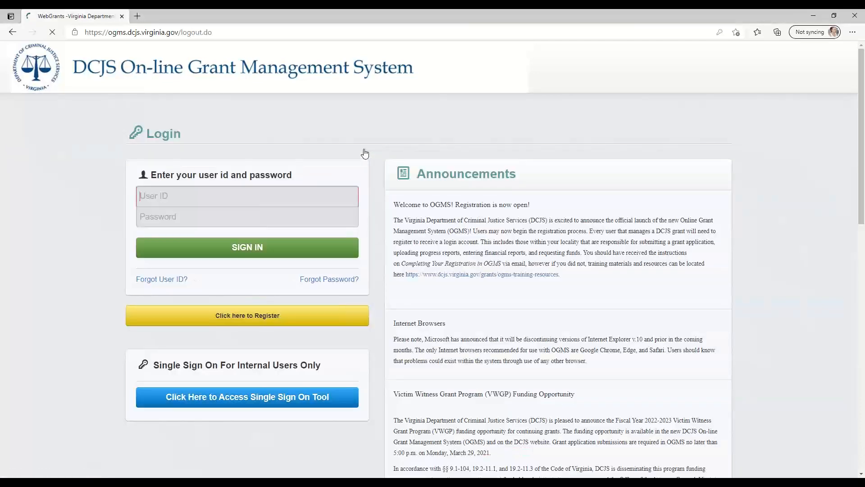
left_click(310, 283)
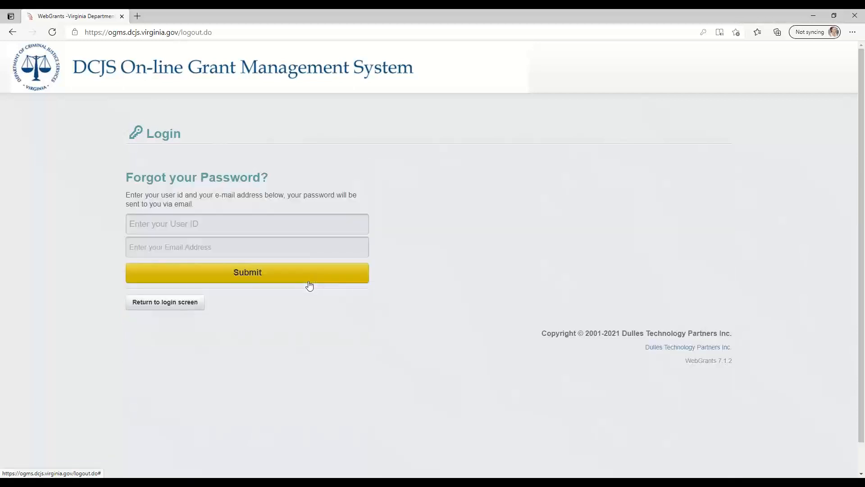